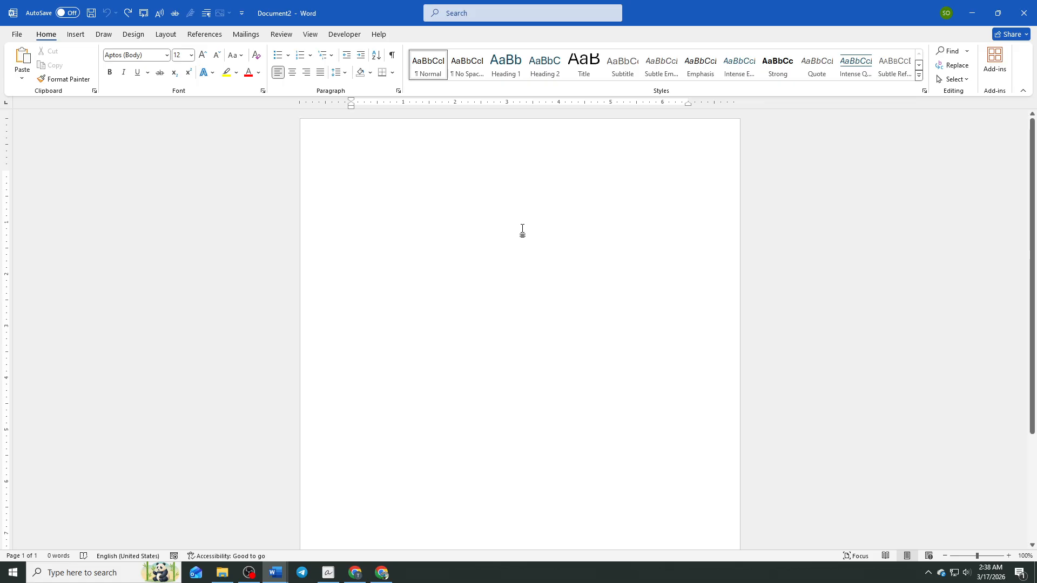
Search the online templates for "newsletter" and create a new document from the Landscaping newsletter template.
{"action": "left_click", "coordinate": [18, 34]}
{"action": "left_click", "coordinate": [30, 84]}
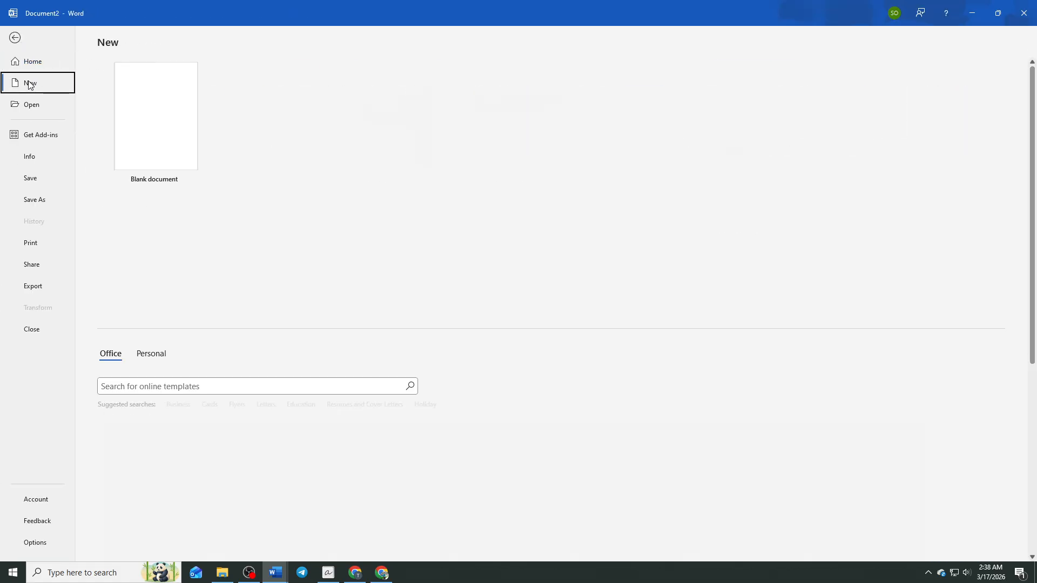
{"action": "left_click", "coordinate": [178, 386]}
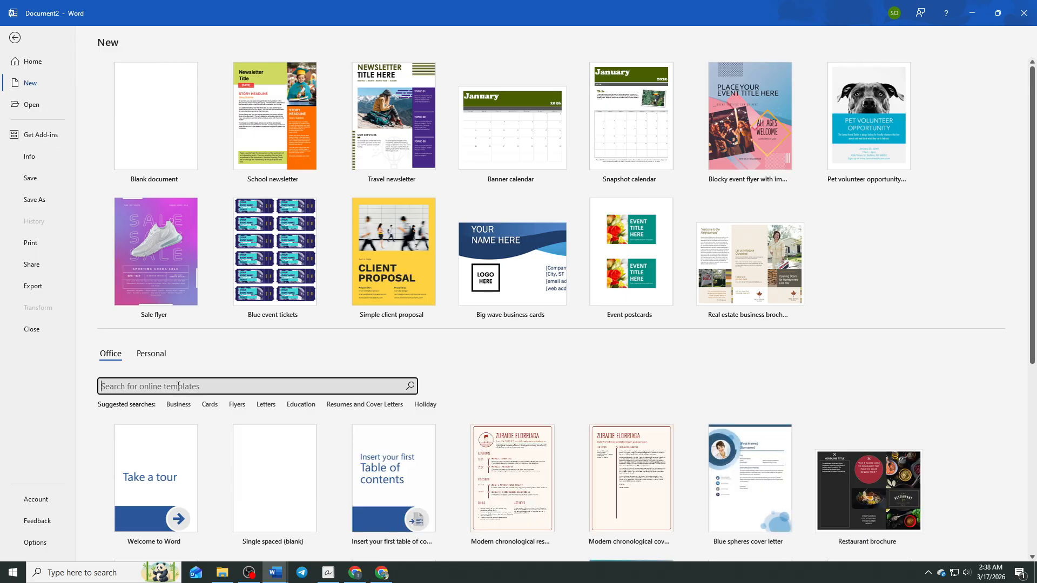
{"action": "type", "text": "newsletter"}
{"action": "key", "text": "Return"}
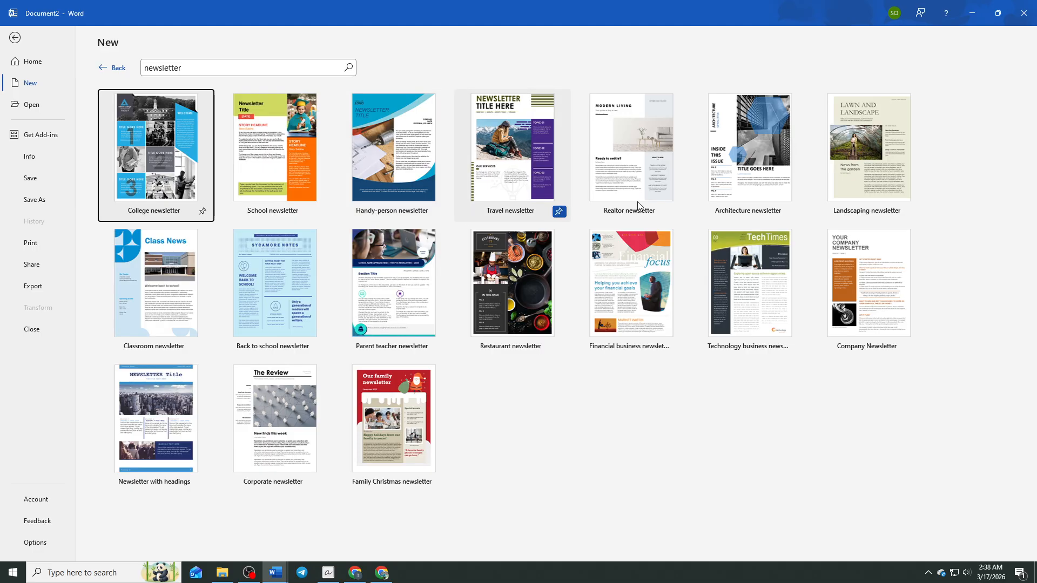
{"action": "left_click", "coordinate": [838, 168]}
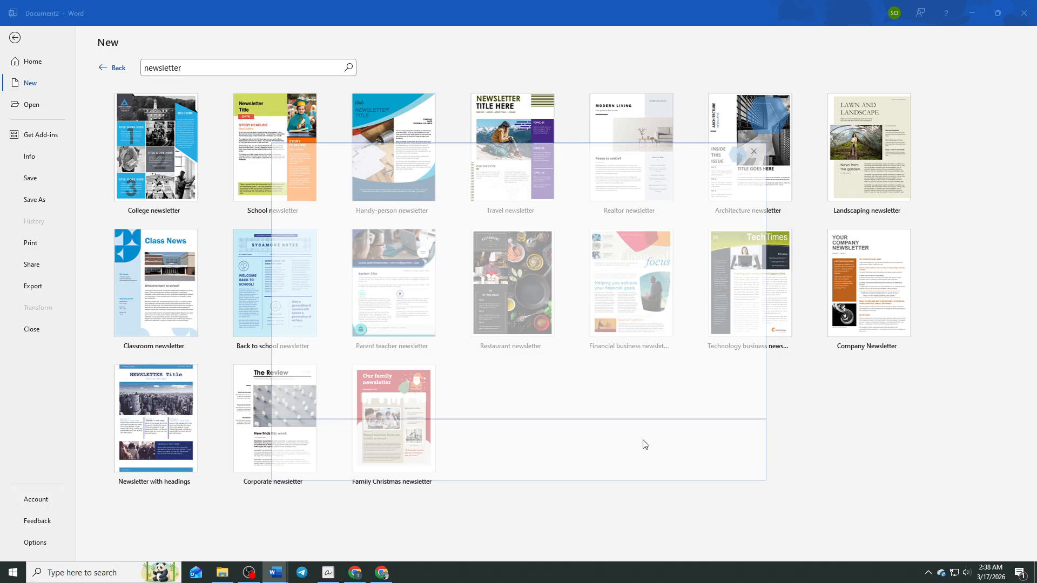
{"action": "left_click", "coordinate": [585, 362]}
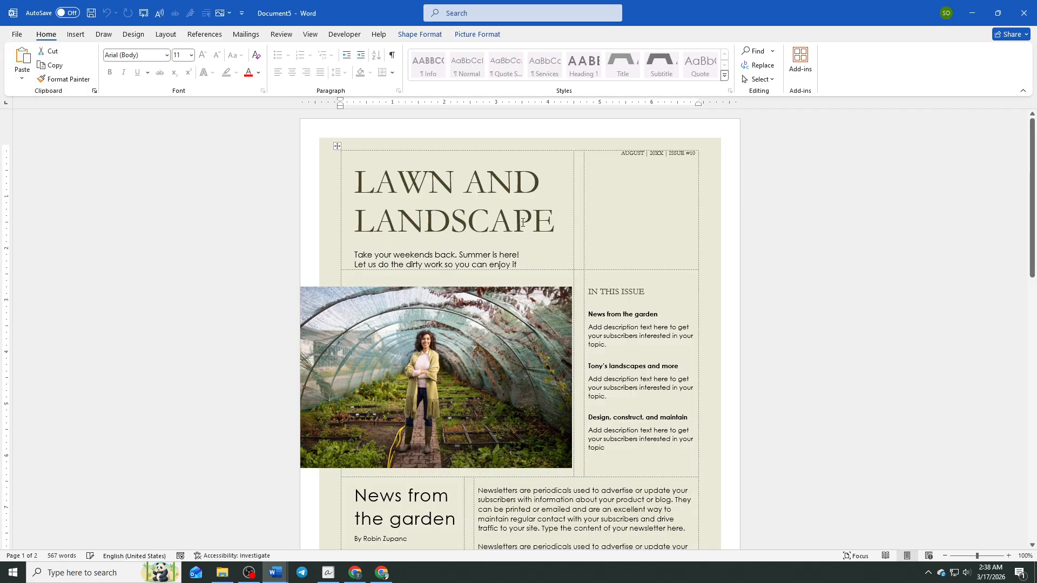
Replace the "LAWN AND LANDSCAPE" title on the first page with "Sample only".
{"action": "left_click", "coordinate": [500, 330]}
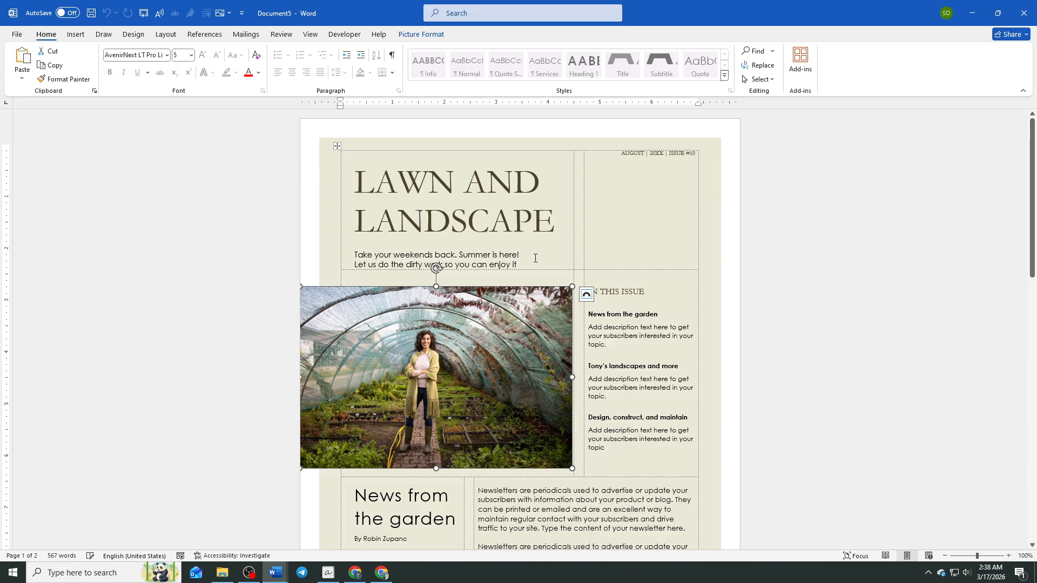
{"action": "scroll", "coordinate": [517, 281], "scroll_direction": "down", "scroll_amount": 2}
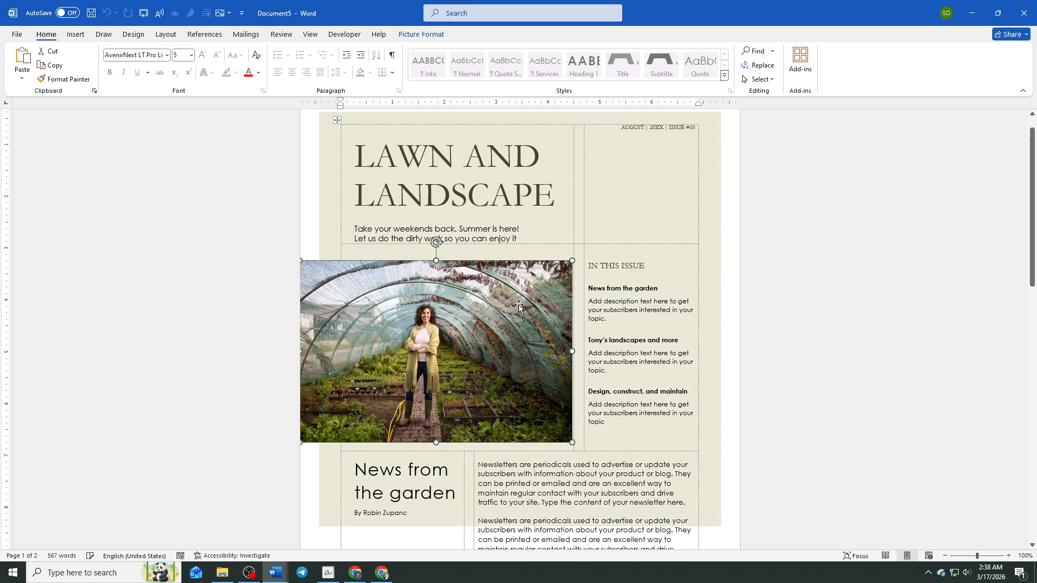
{"action": "scroll", "coordinate": [514, 309], "scroll_direction": "up", "scroll_amount": 1}
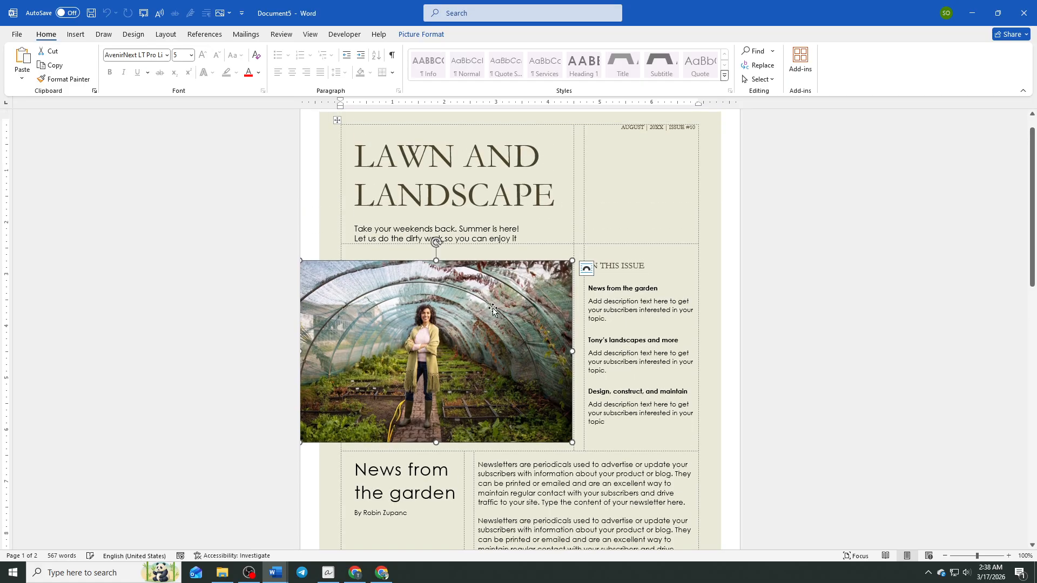
{"action": "triple_click", "coordinate": [529, 200]}
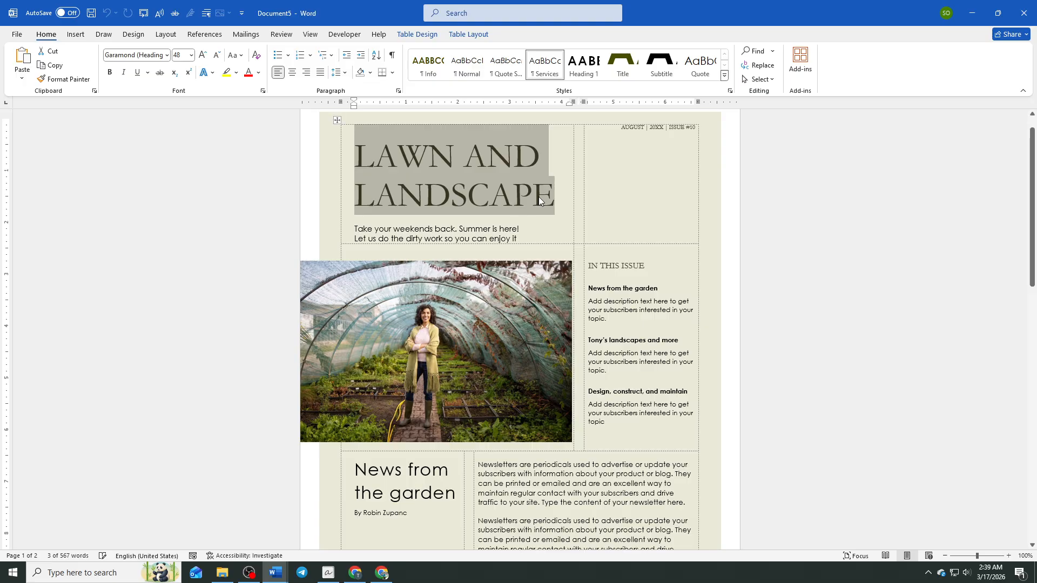
{"action": "type", "text": "S"}
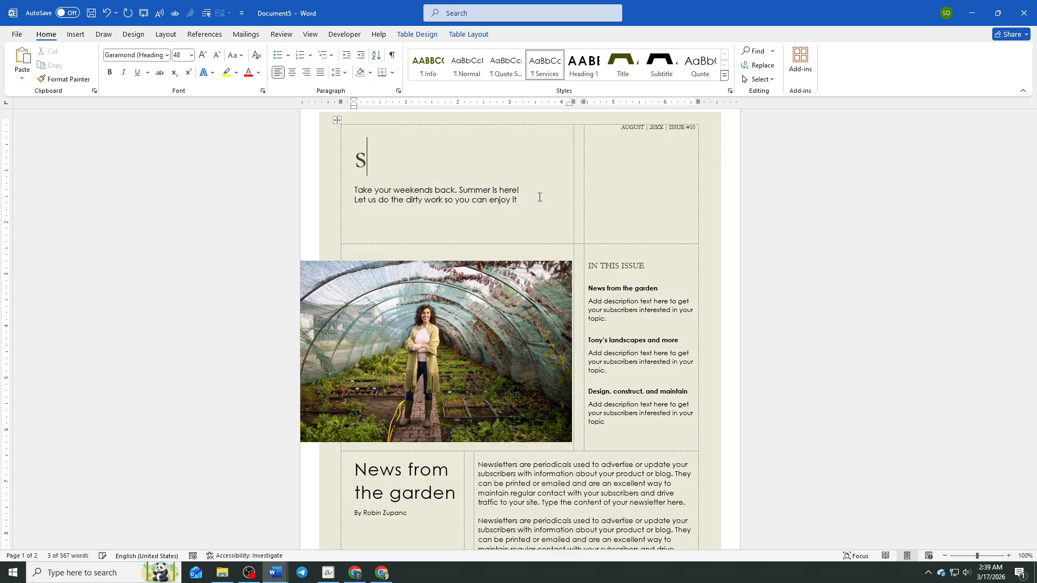
{"action": "type", "text": "amp"}
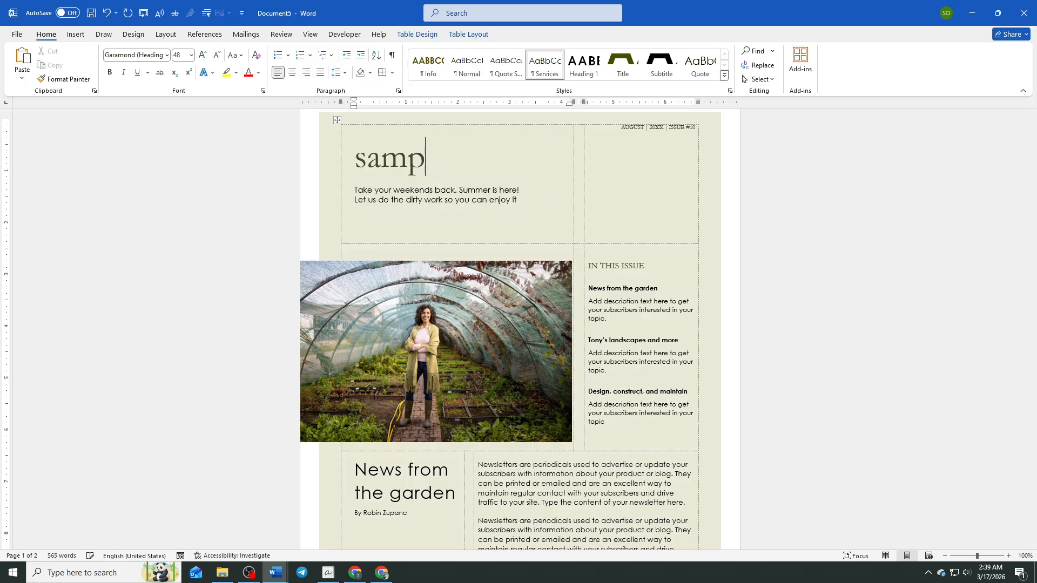
{"action": "type", "text": "le only"}
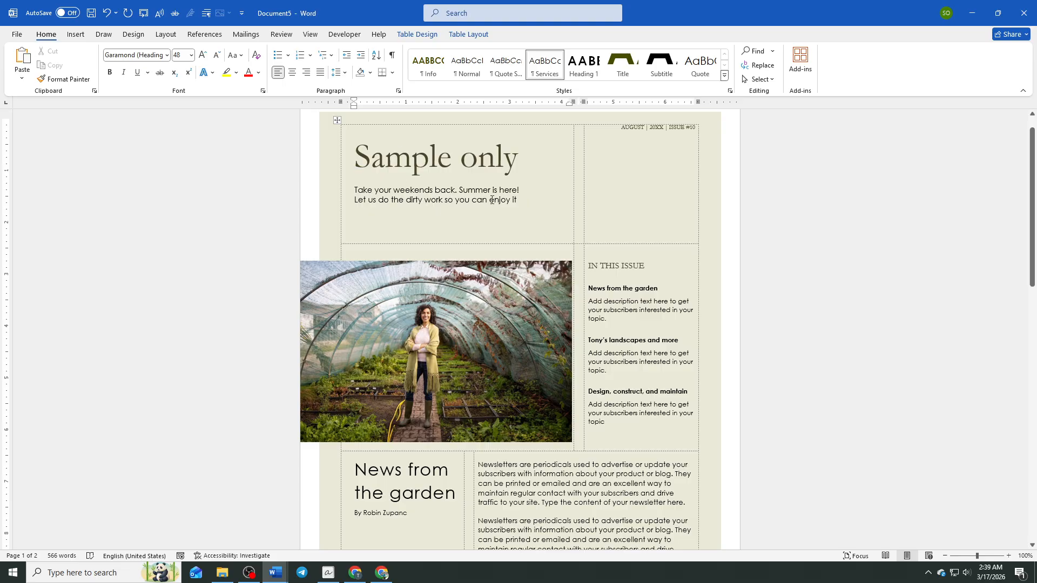
Try the title "Sample only" at 72 pt, then format it as 48 pt Arial Black.
{"action": "scroll", "coordinate": [492, 209], "scroll_direction": "up", "scroll_amount": 1}
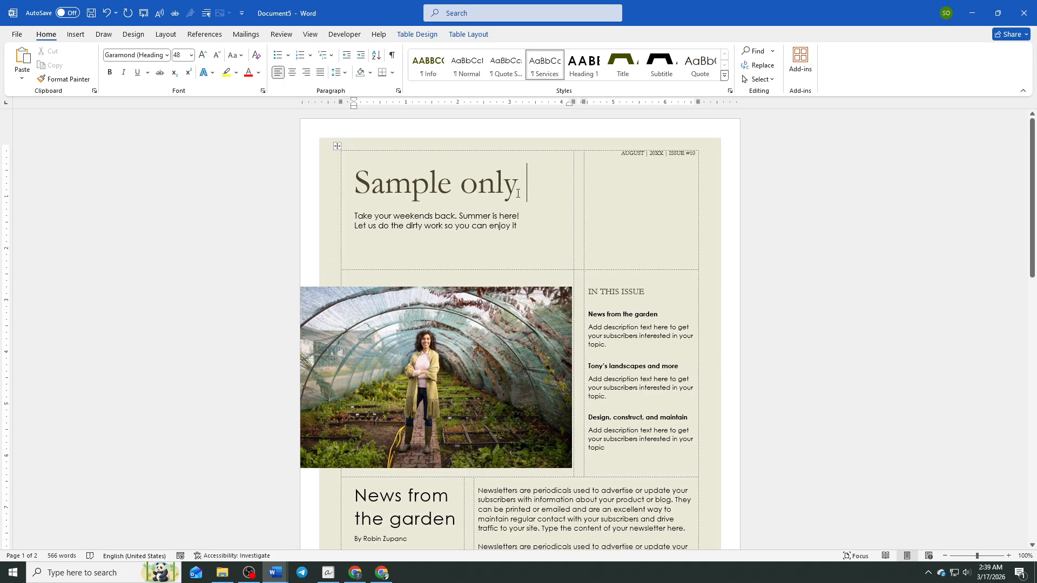
{"action": "scroll", "coordinate": [461, 259], "scroll_direction": "down", "scroll_amount": 1}
{"action": "scroll", "coordinate": [461, 258], "scroll_direction": "up", "scroll_amount": 1}
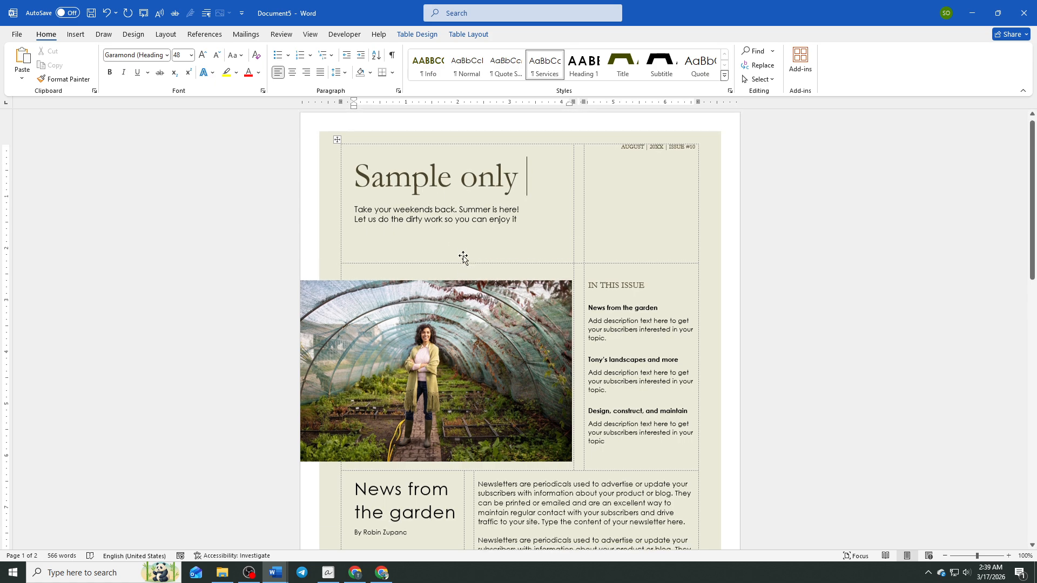
{"action": "left_click_drag", "start_coordinate": [520, 197], "coordinate": [373, 197]}
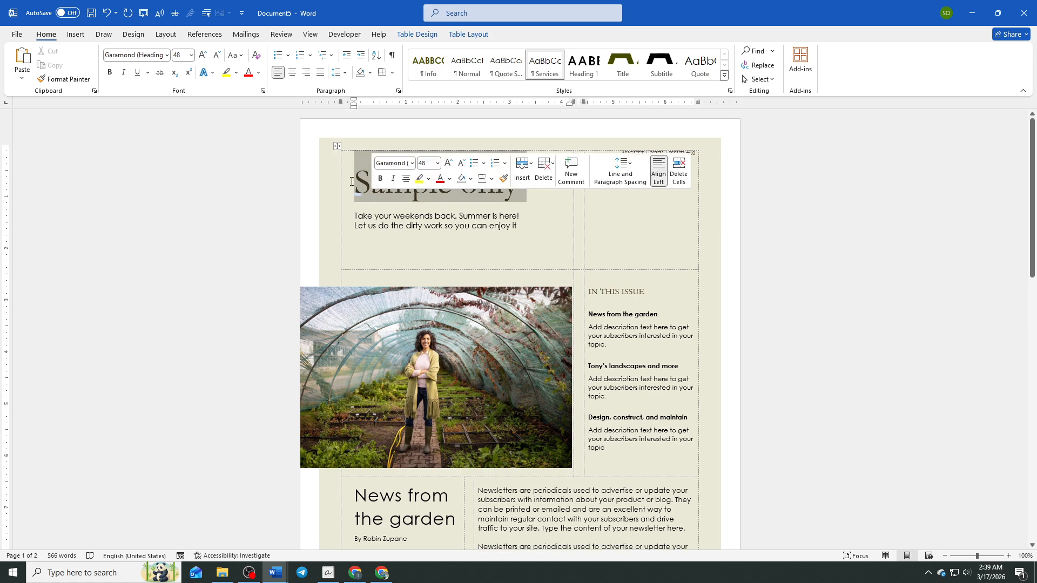
{"action": "left_click", "coordinate": [202, 56]}
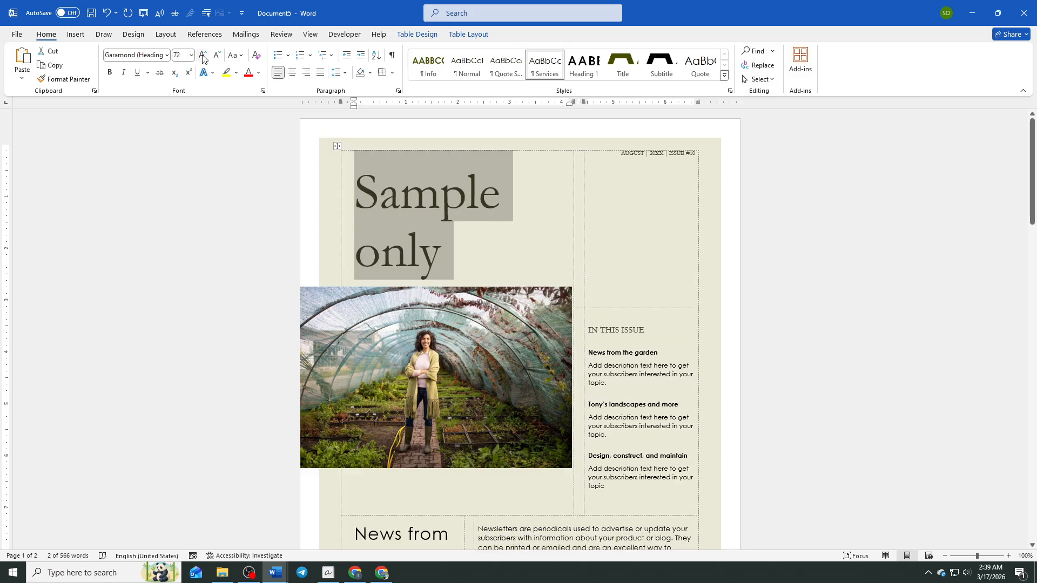
{"action": "left_click", "coordinate": [216, 56]}
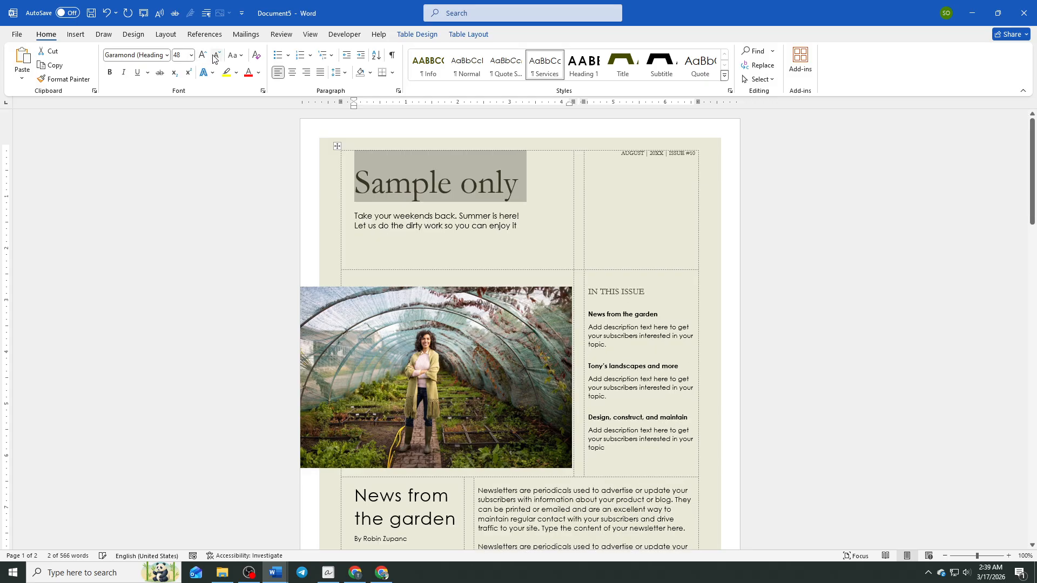
{"action": "left_click", "coordinate": [166, 55]}
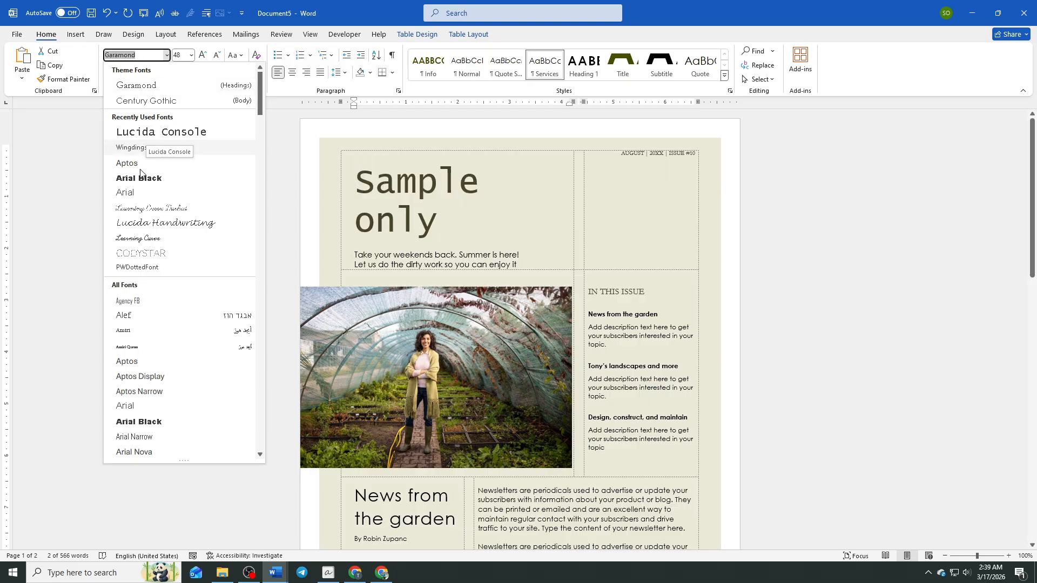
{"action": "left_click", "coordinate": [139, 183]}
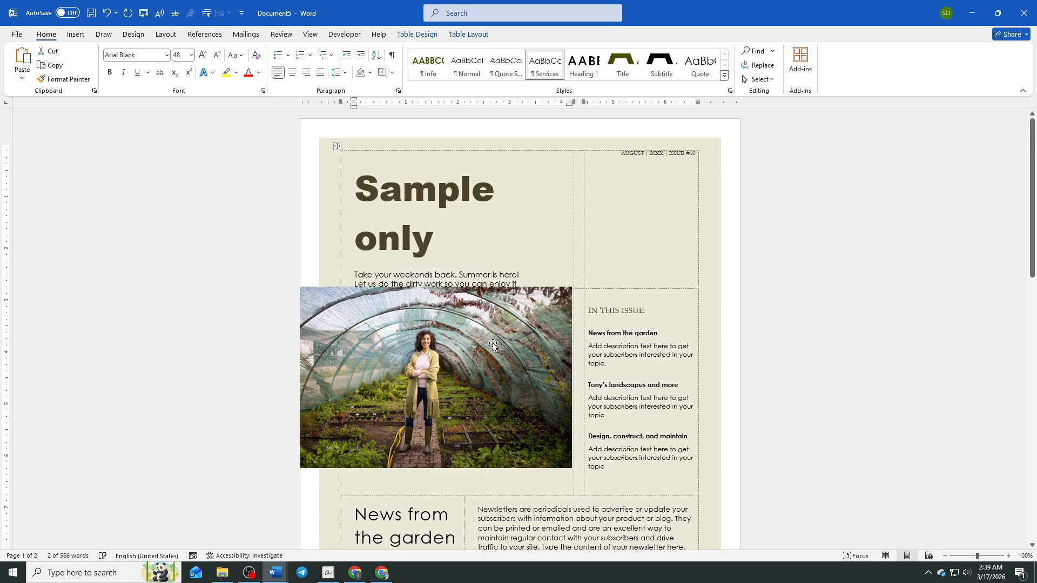
Replace the greenhouse photo with the picture Exploring-Arizonas-desert-landscapes from this device's Pictures folder.
{"action": "left_click", "coordinate": [478, 365]}
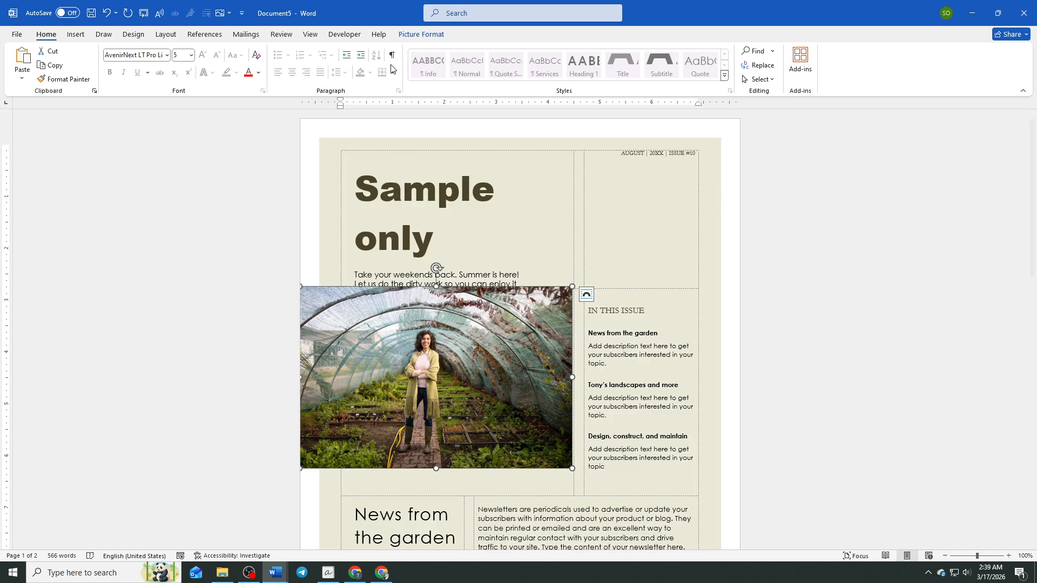
{"action": "left_click", "coordinate": [421, 34]}
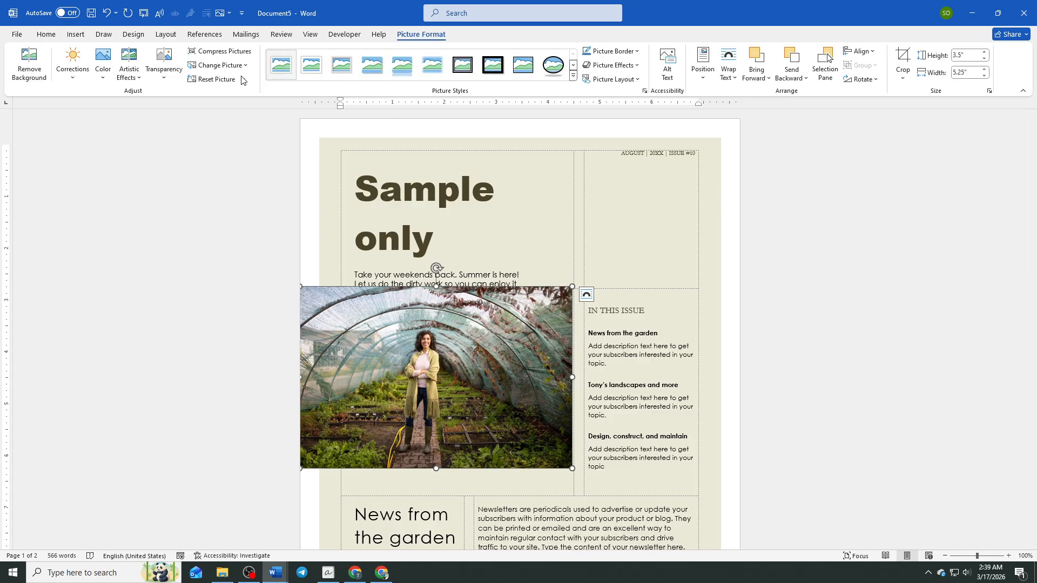
{"action": "left_click", "coordinate": [226, 67]}
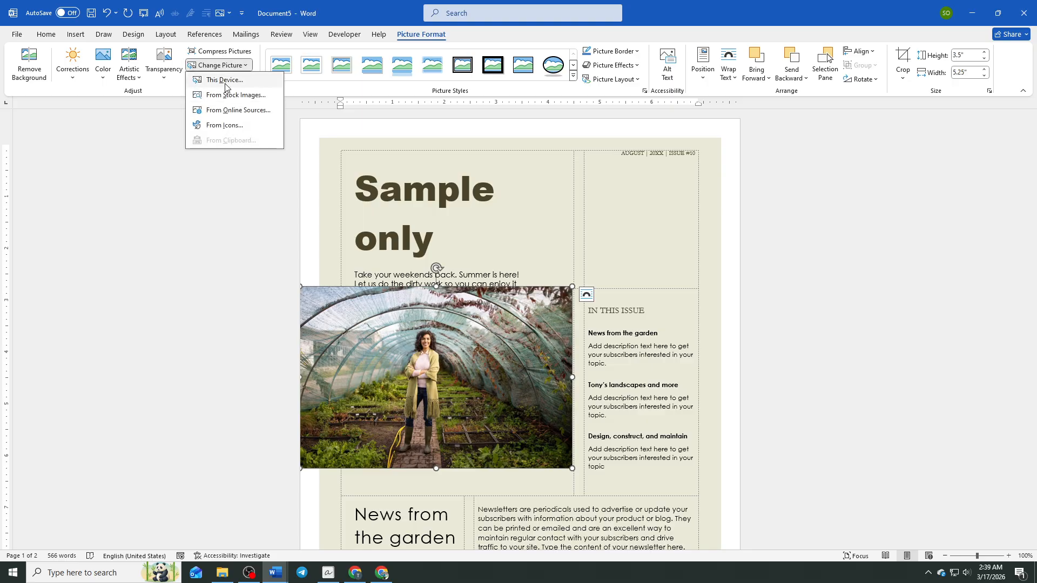
{"action": "left_click", "coordinate": [225, 81]}
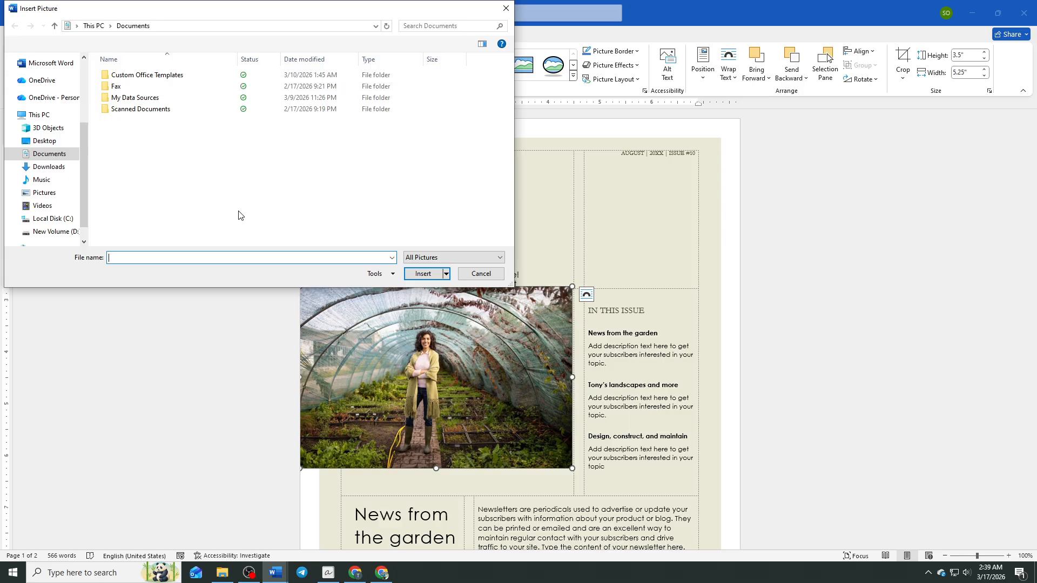
{"action": "left_click", "coordinate": [52, 194]}
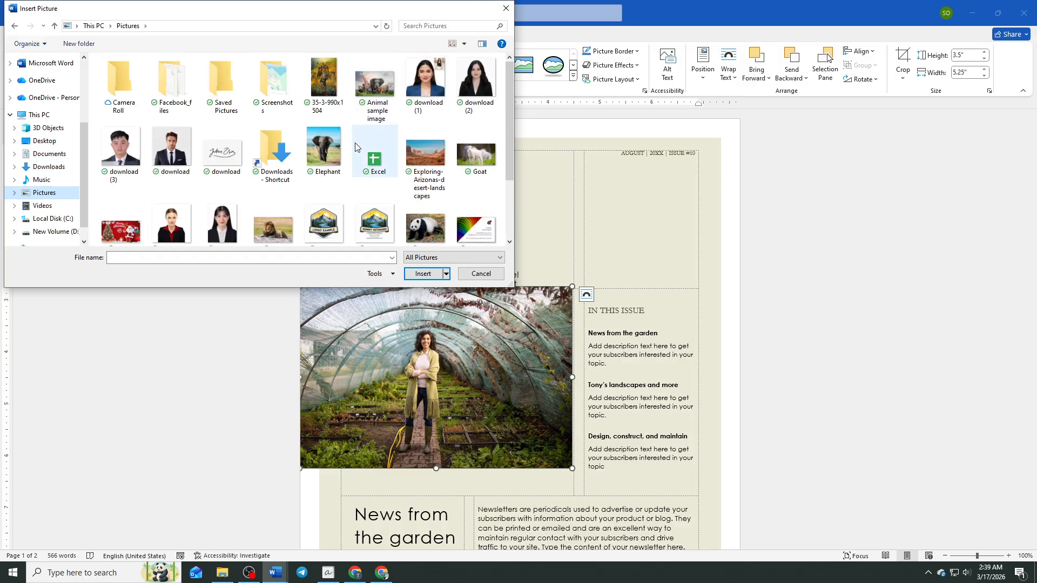
{"action": "left_click", "coordinate": [426, 156]}
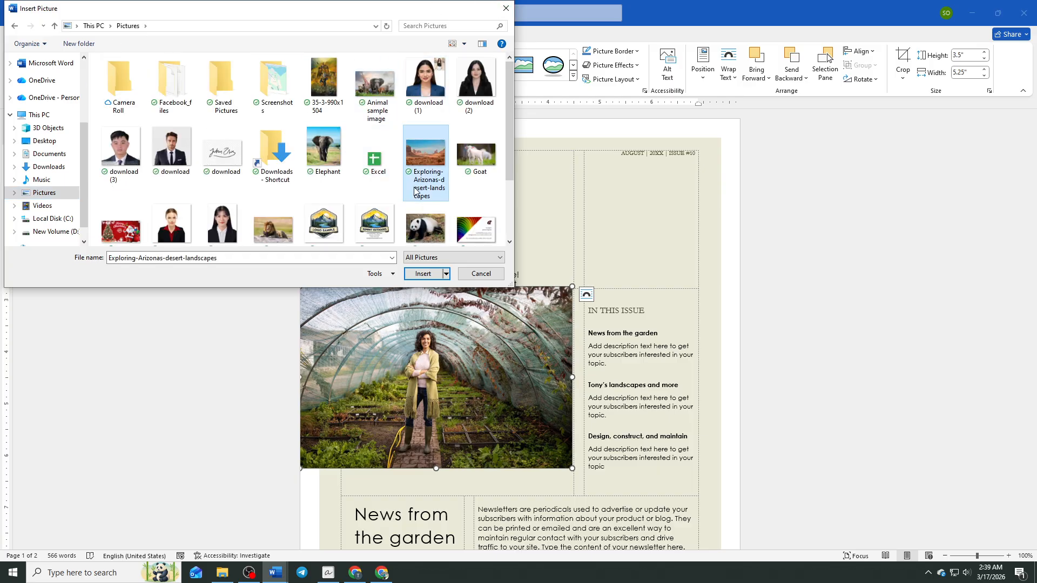
{"action": "left_click", "coordinate": [425, 273]}
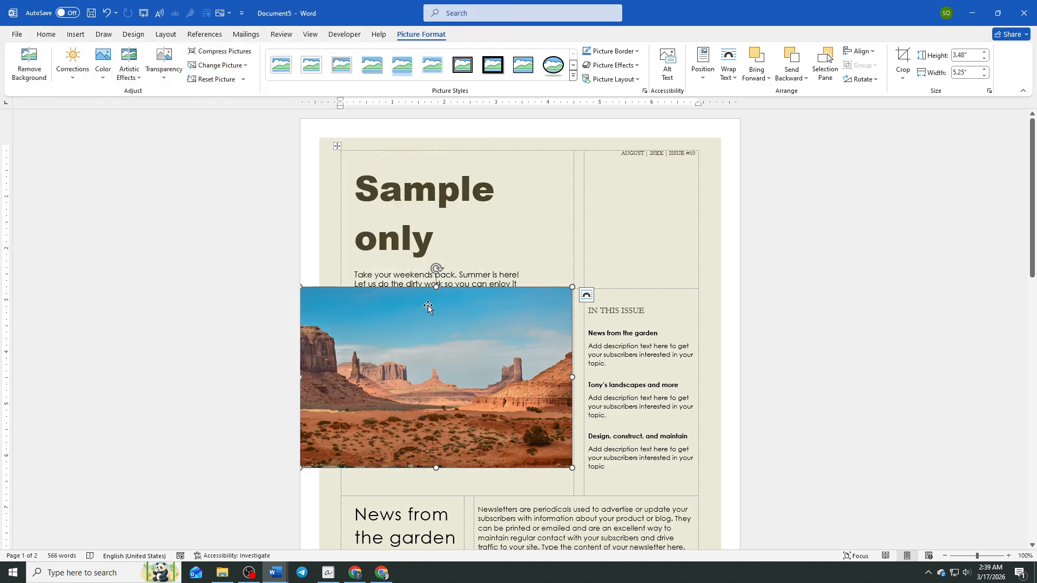
Change the font of the title "Sample only" to Garamond.
{"action": "left_click", "coordinate": [439, 253]}
{"action": "left_click_drag", "start_coordinate": [439, 253], "coordinate": [364, 195]}
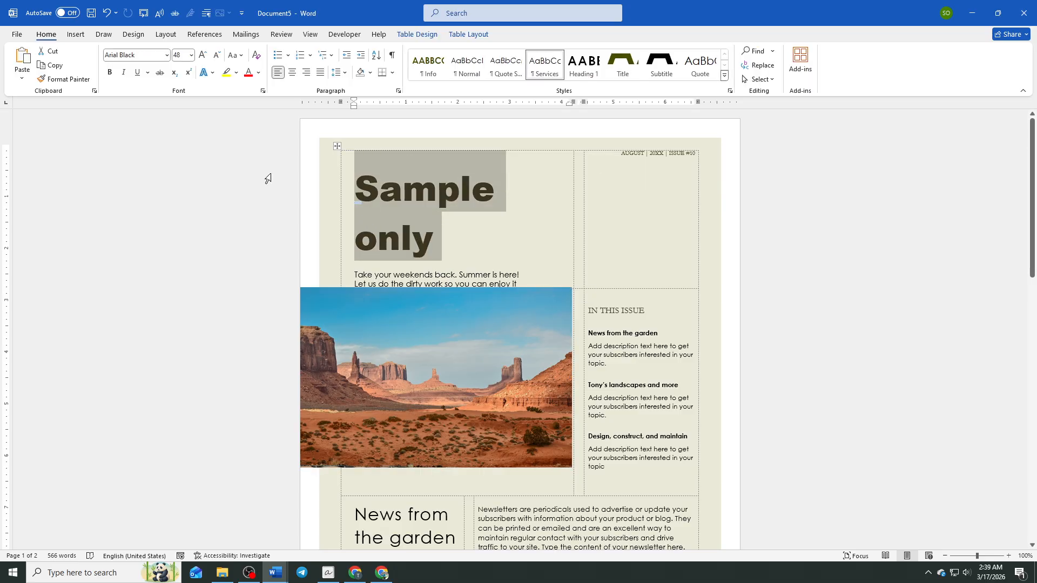
{"action": "left_click", "coordinate": [168, 56]}
{"action": "left_click", "coordinate": [151, 86]}
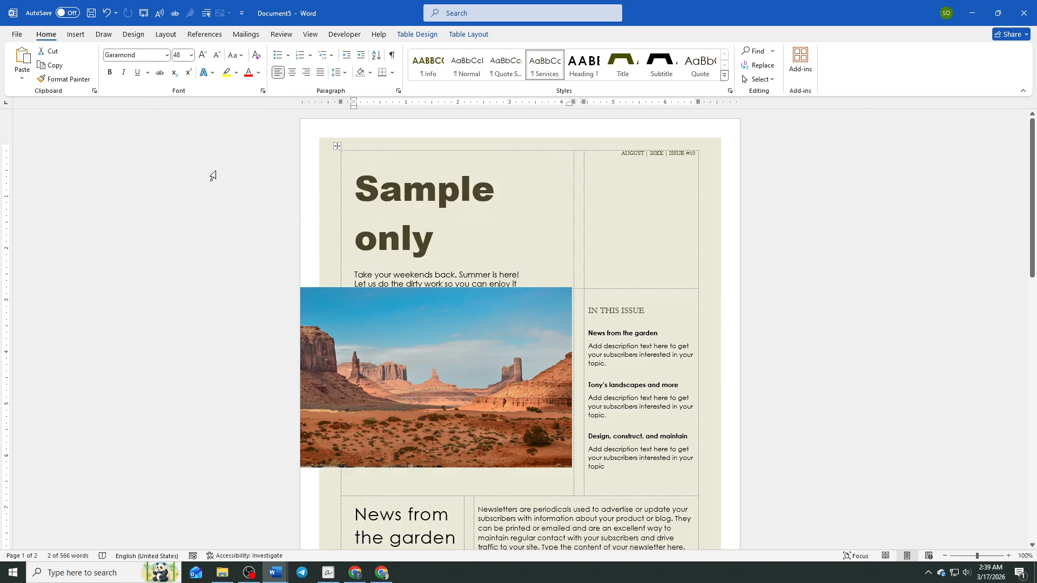
{"action": "left_click", "coordinate": [446, 342]}
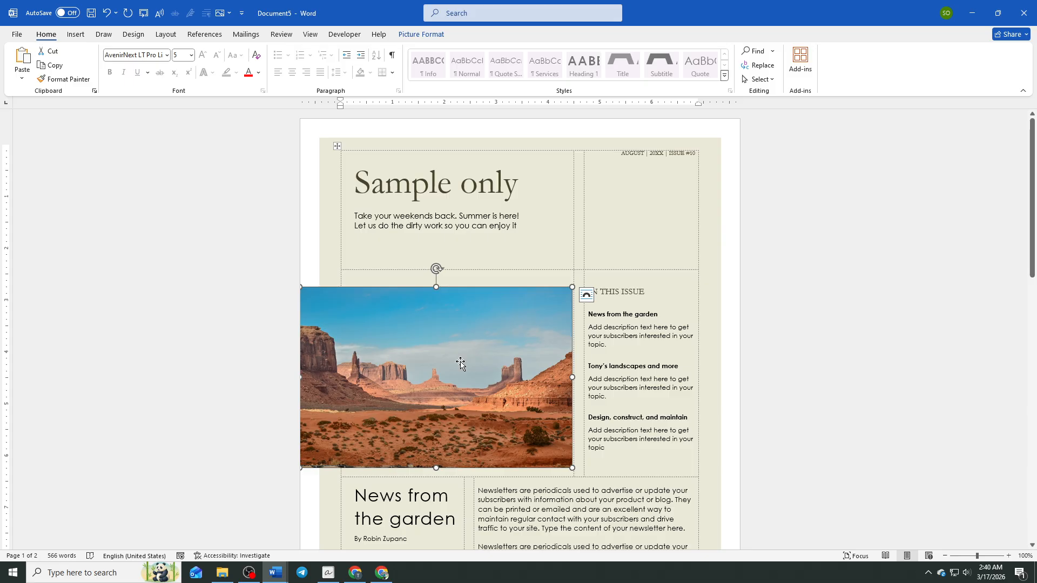
Review the rest of the first page and open the save dialog for the newsletter.
{"action": "scroll", "coordinate": [461, 363], "scroll_direction": "down", "scroll_amount": 3}
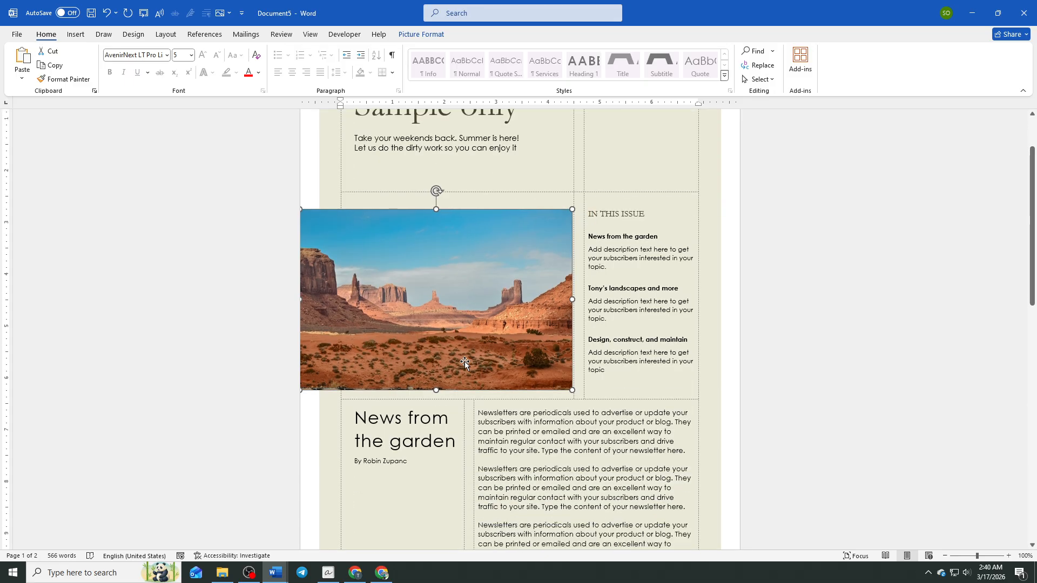
{"action": "scroll", "coordinate": [580, 404], "scroll_direction": "down", "scroll_amount": 3}
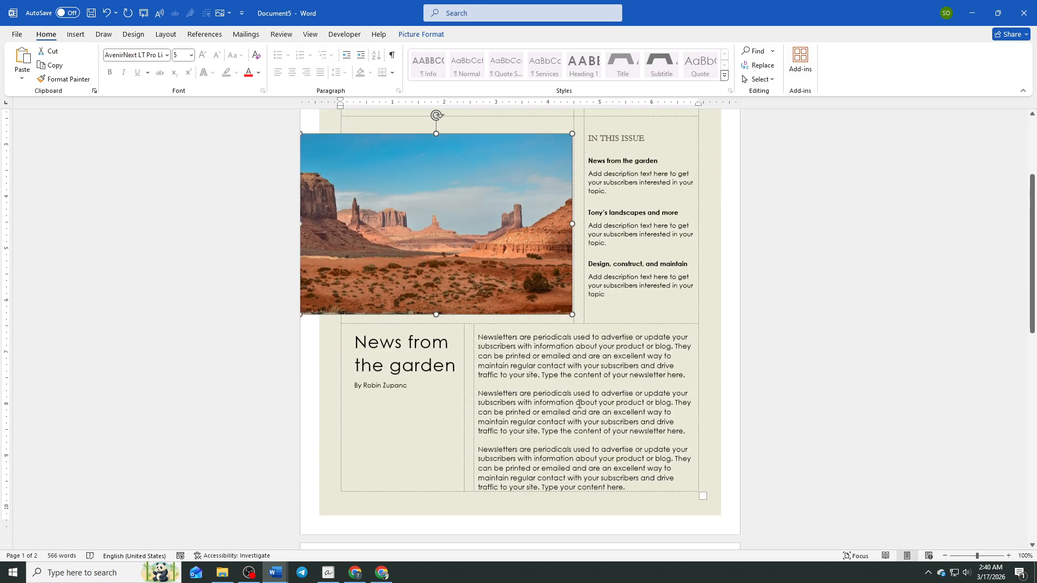
{"action": "scroll", "coordinate": [540, 395], "scroll_direction": "down", "scroll_amount": 1}
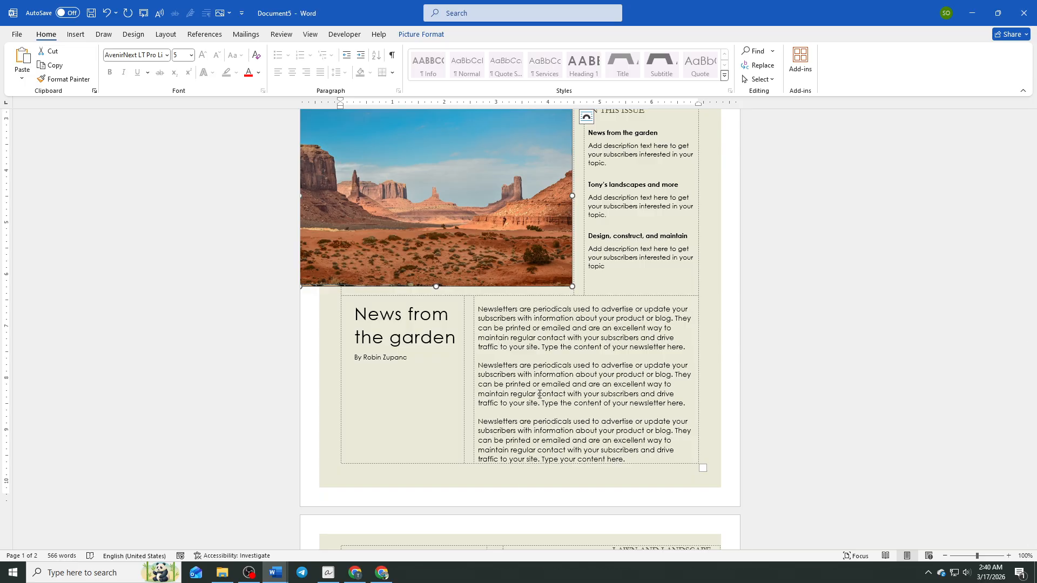
{"action": "scroll", "coordinate": [530, 416], "scroll_direction": "up", "scroll_amount": 5}
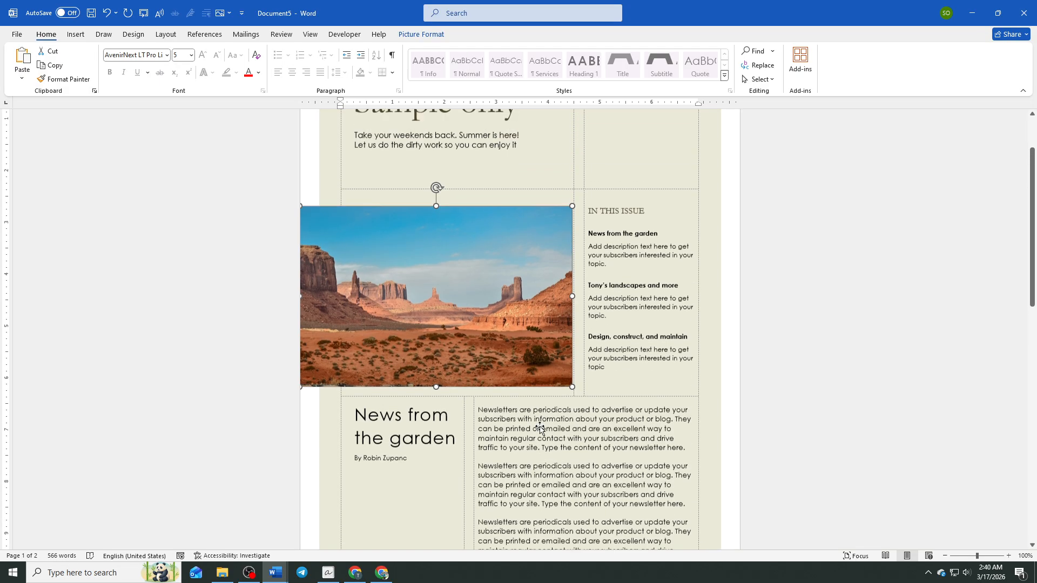
{"action": "scroll", "coordinate": [613, 383], "scroll_direction": "down", "scroll_amount": 4}
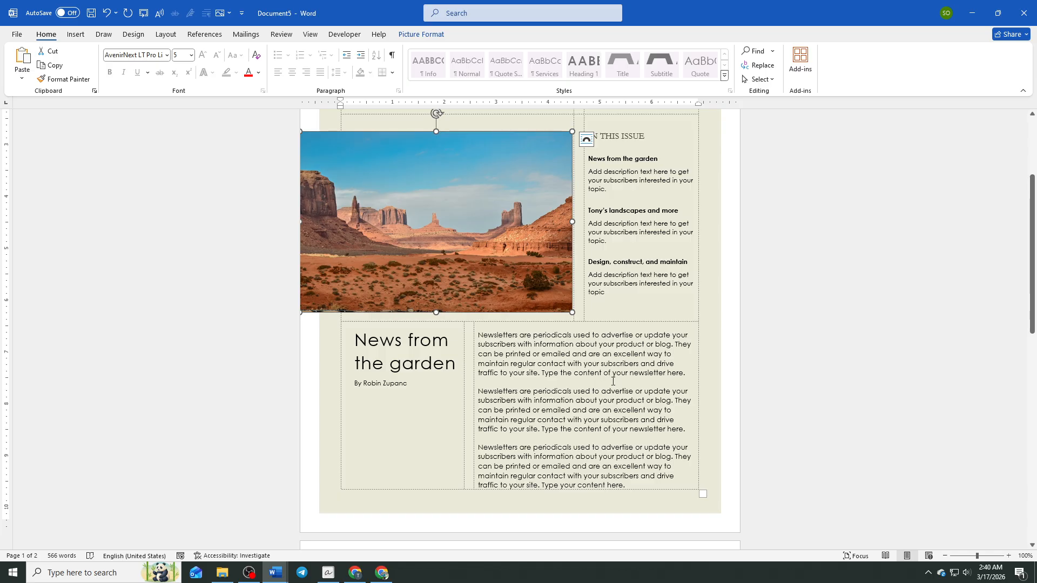
{"action": "key", "text": "ctrl+s"}
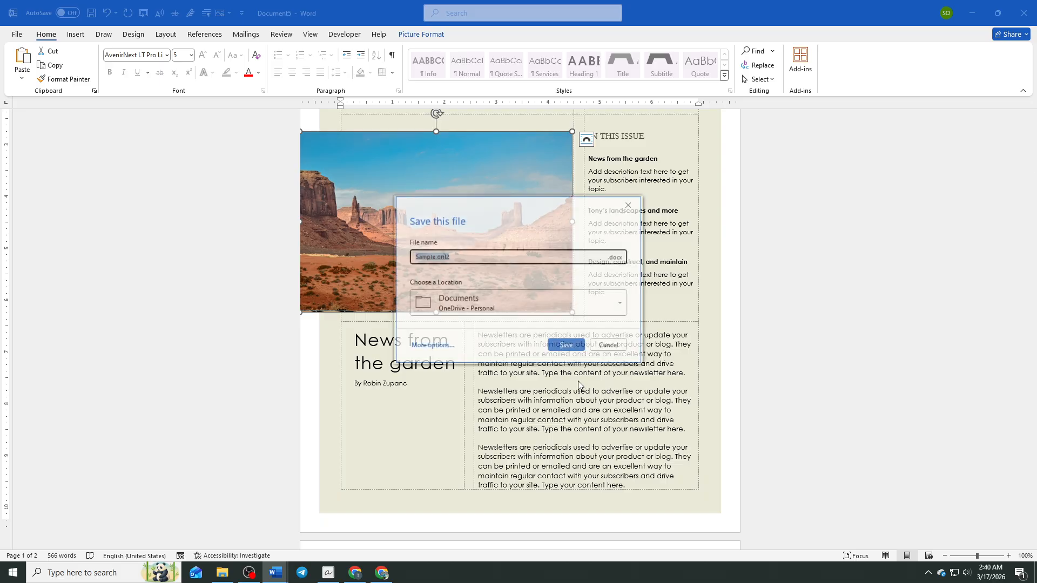